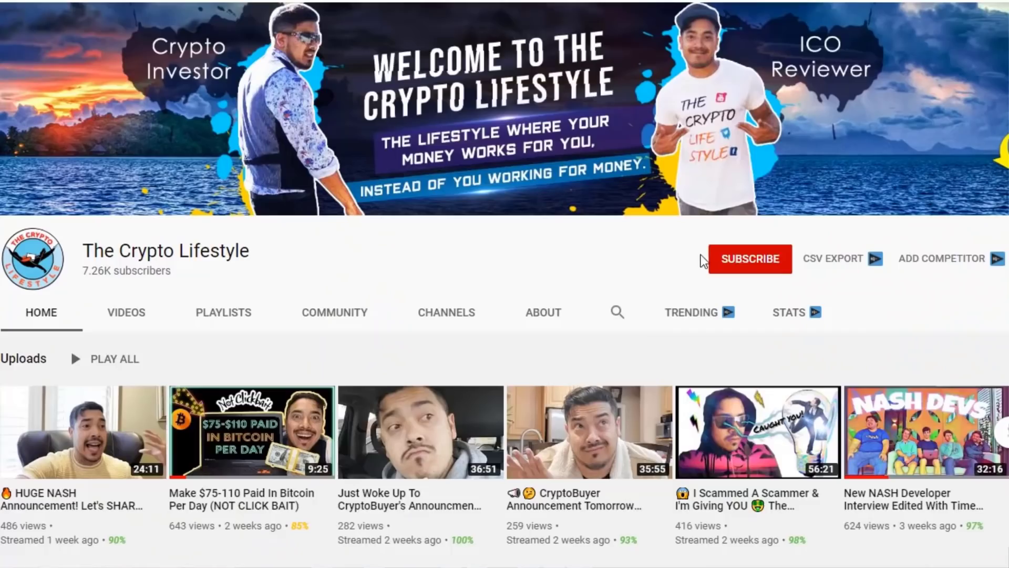
Subscribe to The Crypto Lifestyle channel and set its notifications to All.
click(728, 260)
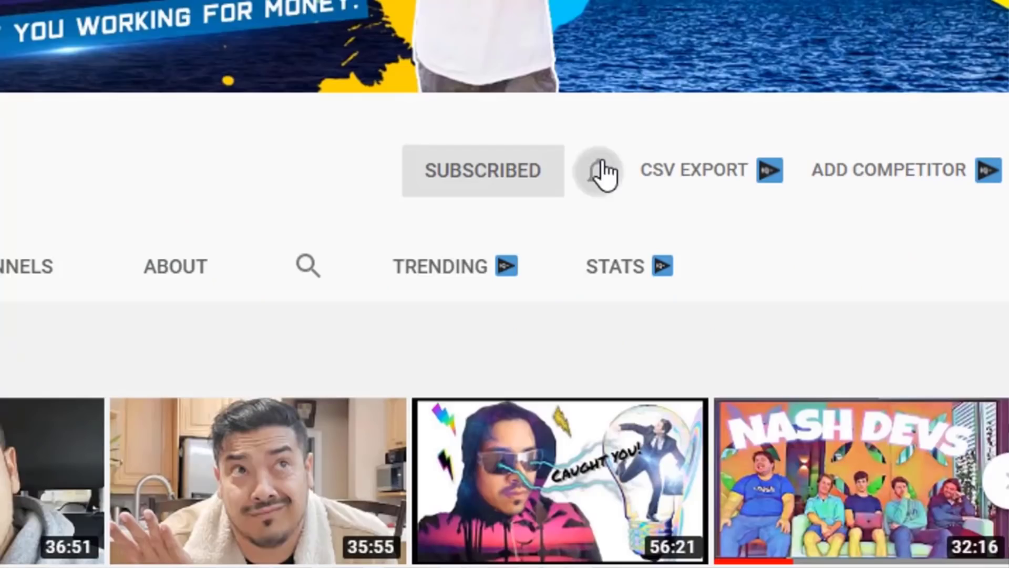
click(782, 260)
click(657, 229)
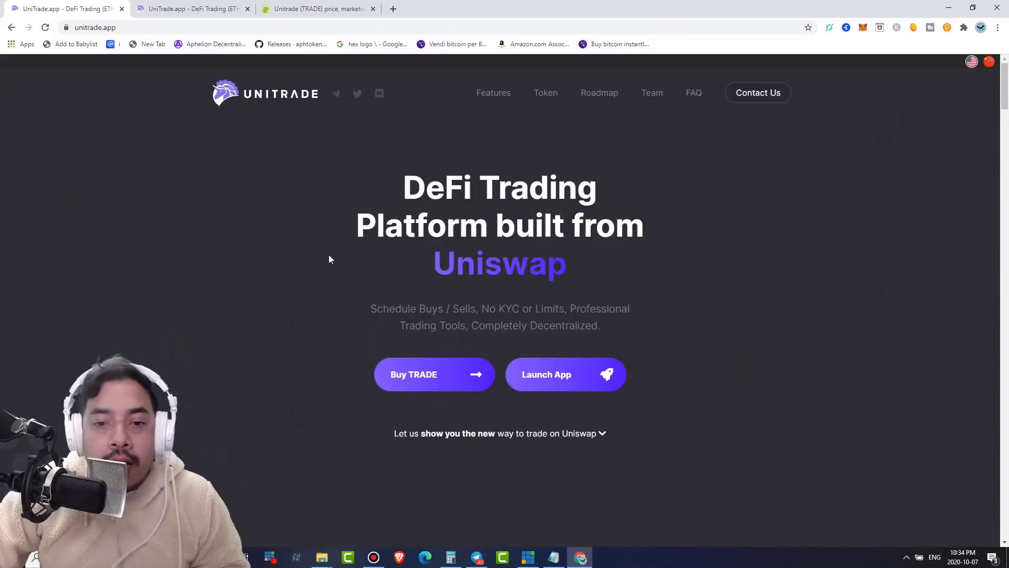
Launch the UniTrade trading app at unitrade.info in a new tab.
scroll(558, 389, down, 1)
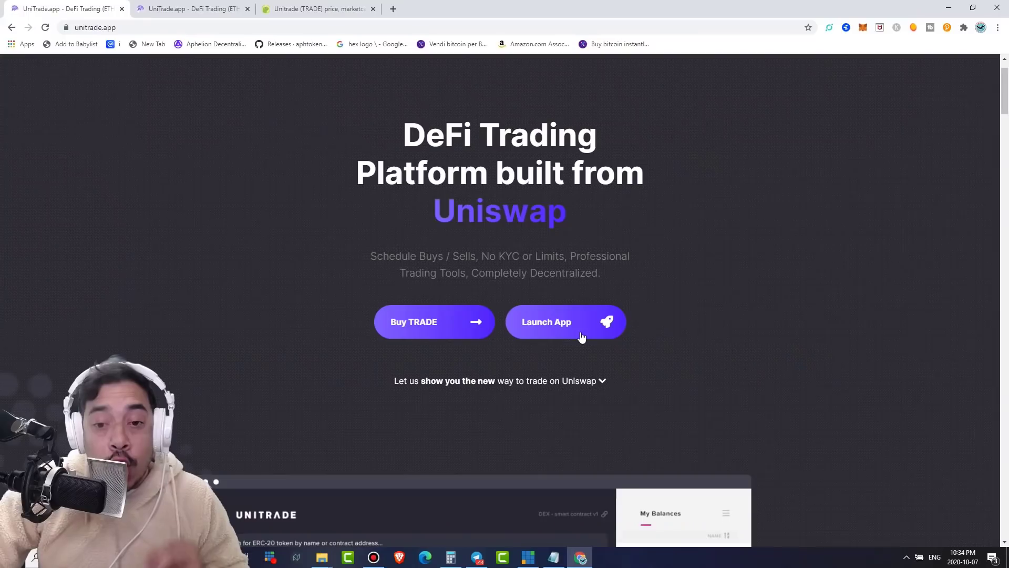
click(554, 330)
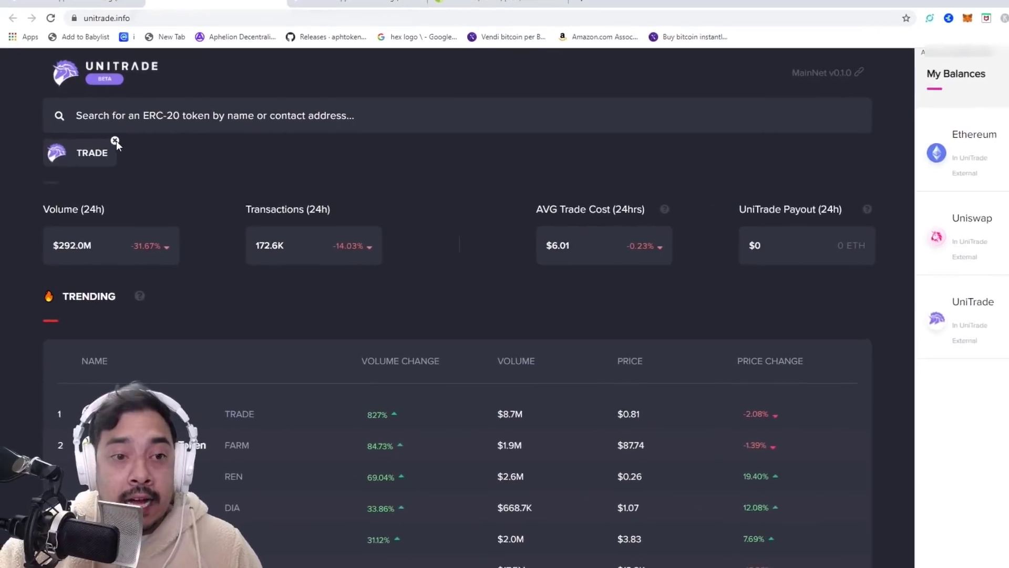
Clear the TRADE chip, search 'trade', and open the UniTrade (TRADE) token page.
click(116, 140)
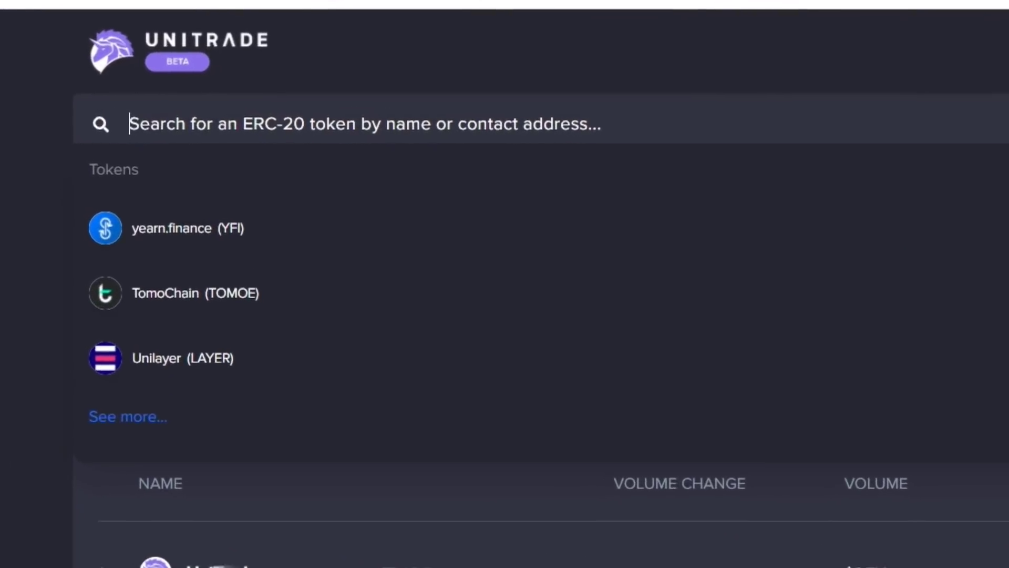
text(trade)
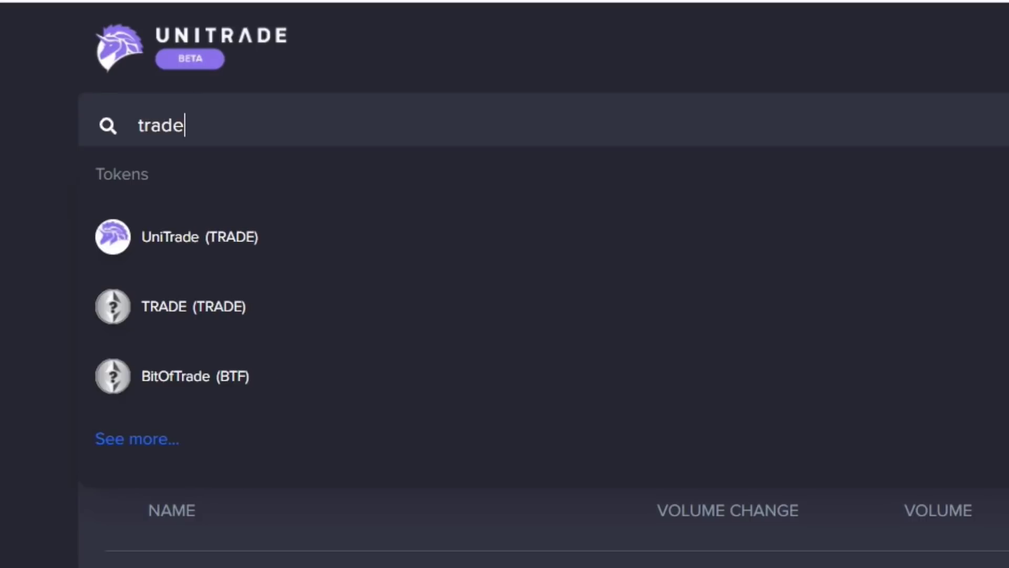
click(311, 259)
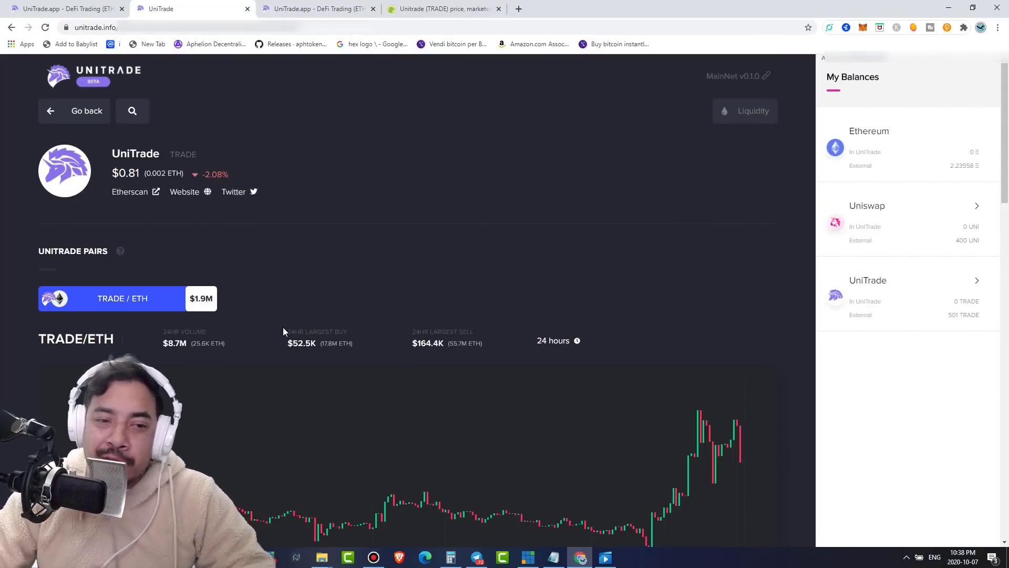
Switch the TRADE page's order form to SELL, spending TRADE for ETH.
scroll(315, 355, down, 2)
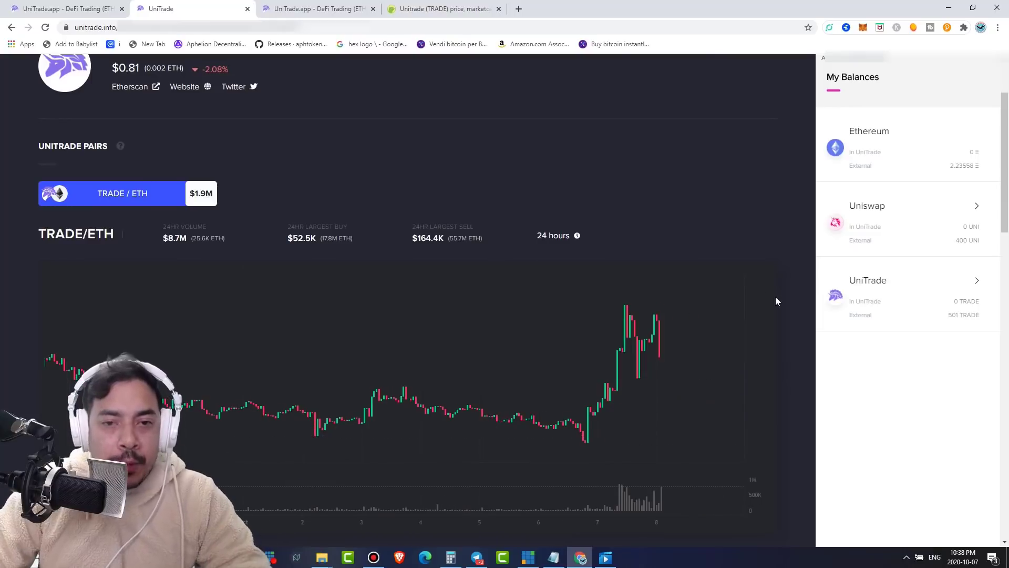
scroll(792, 363, down, 3)
scroll(793, 372, down, 5)
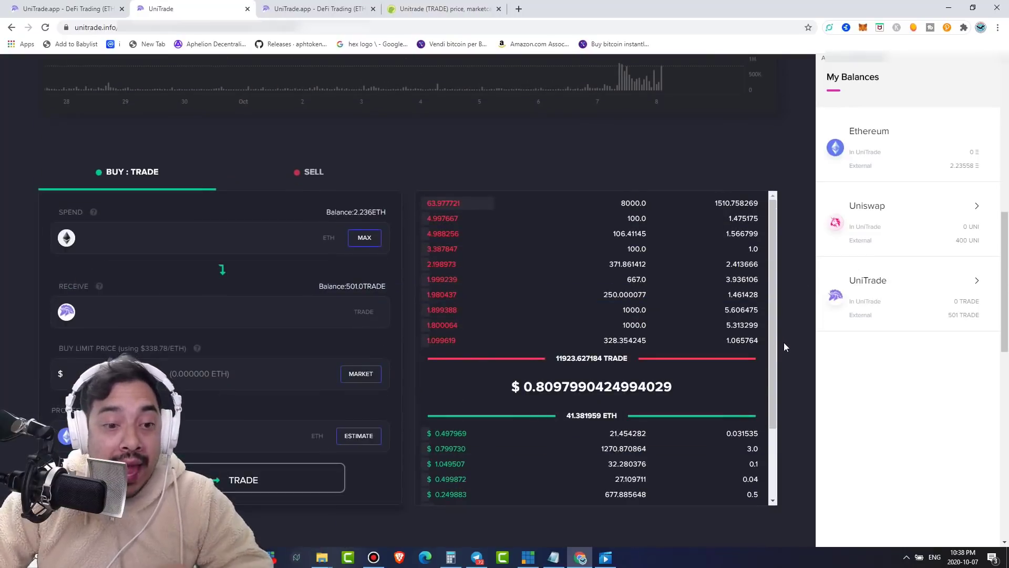
click(311, 173)
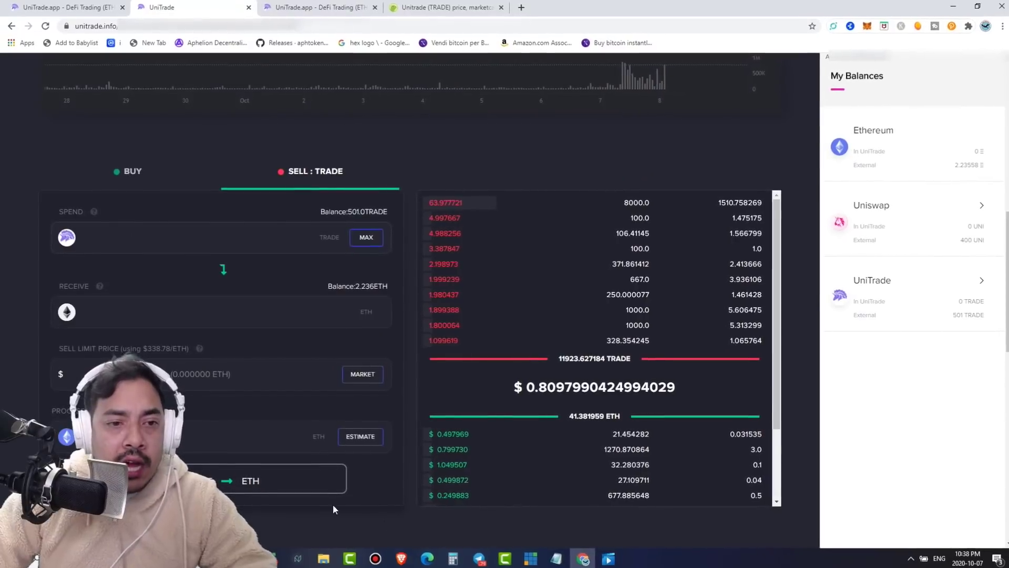
Enter 100 TRADE as the amount to sell.
text(1000)
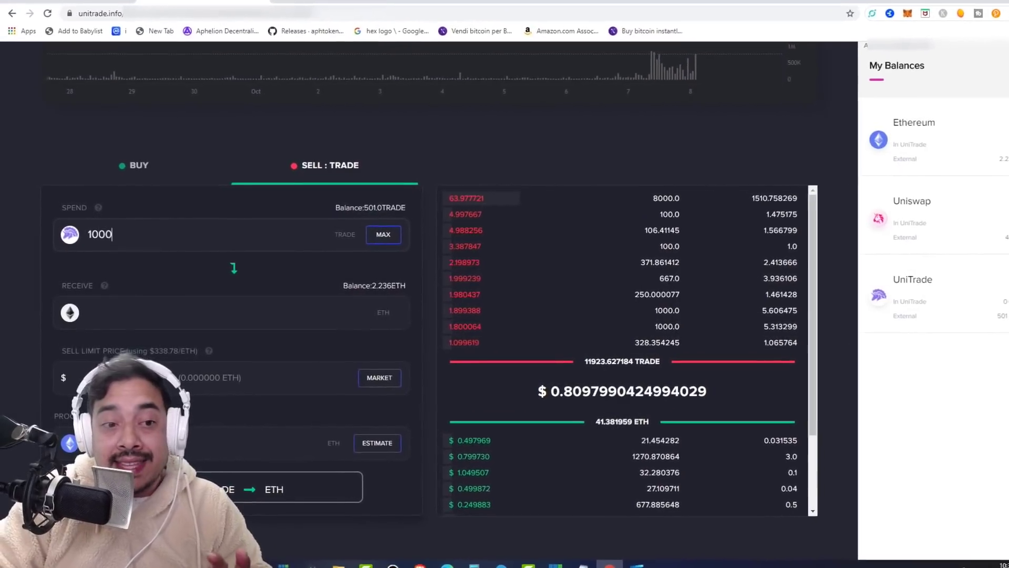
key(BackSpace)
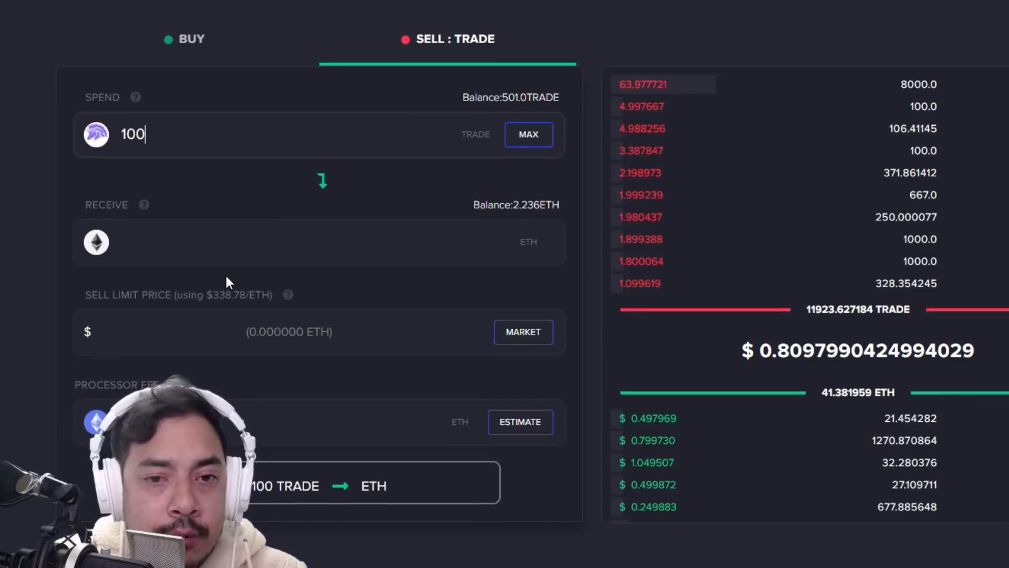
click(158, 329)
scroll(157, 253, down, 3)
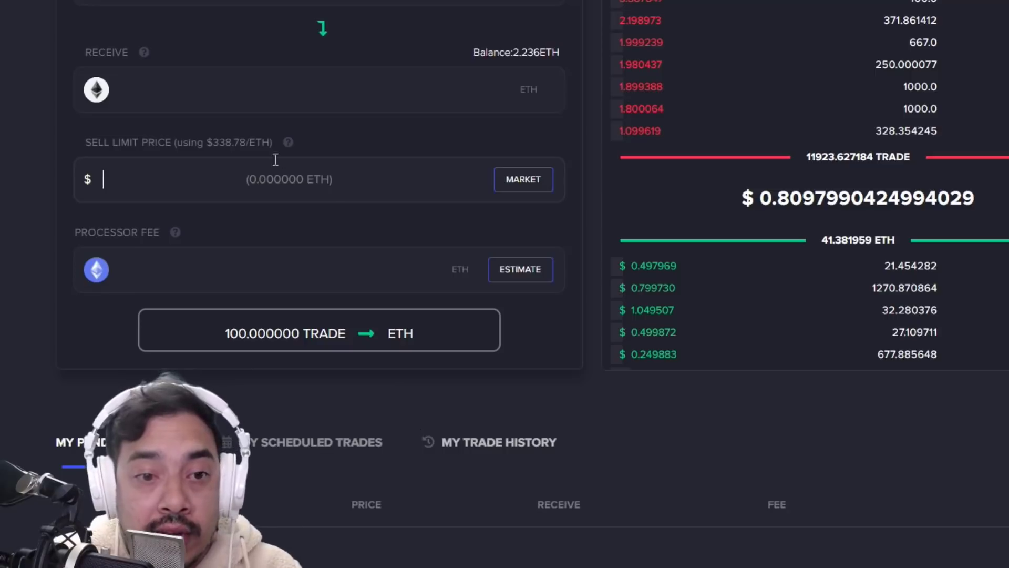
Set the sell limit price to 1.20, computing 0.354207 ETH receive, and estimate the processor fee.
click(166, 185)
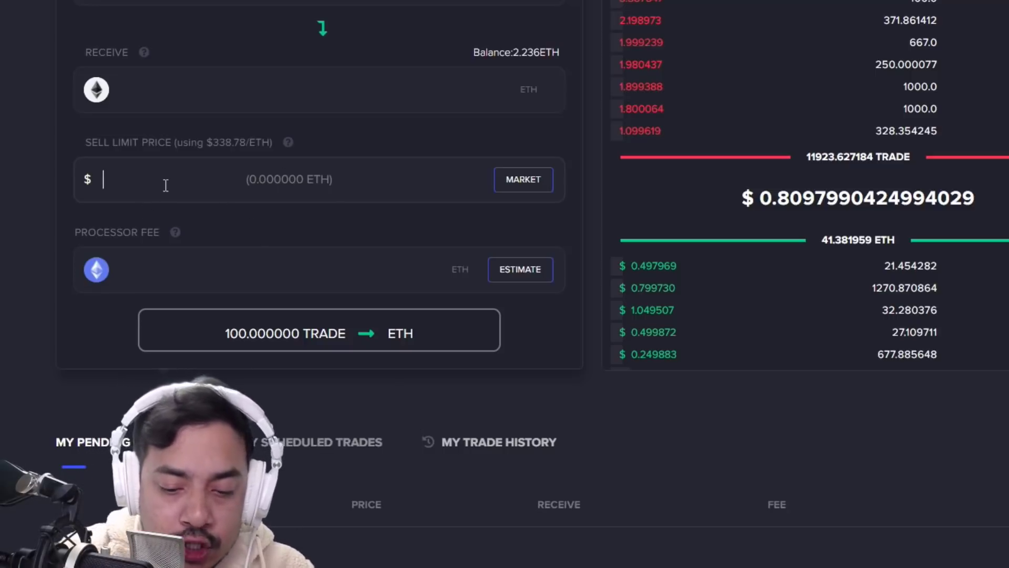
text(1)
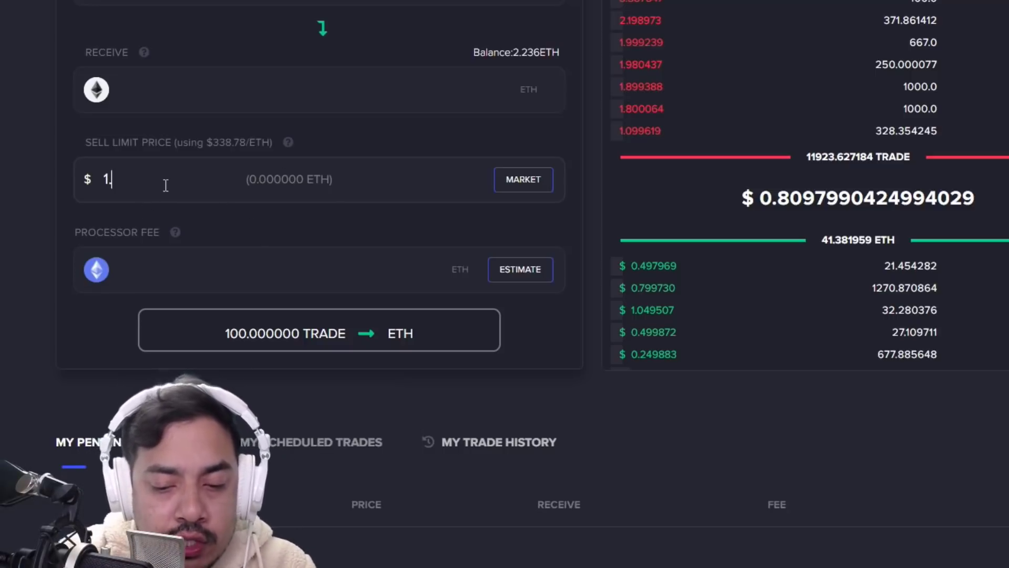
text(.20)
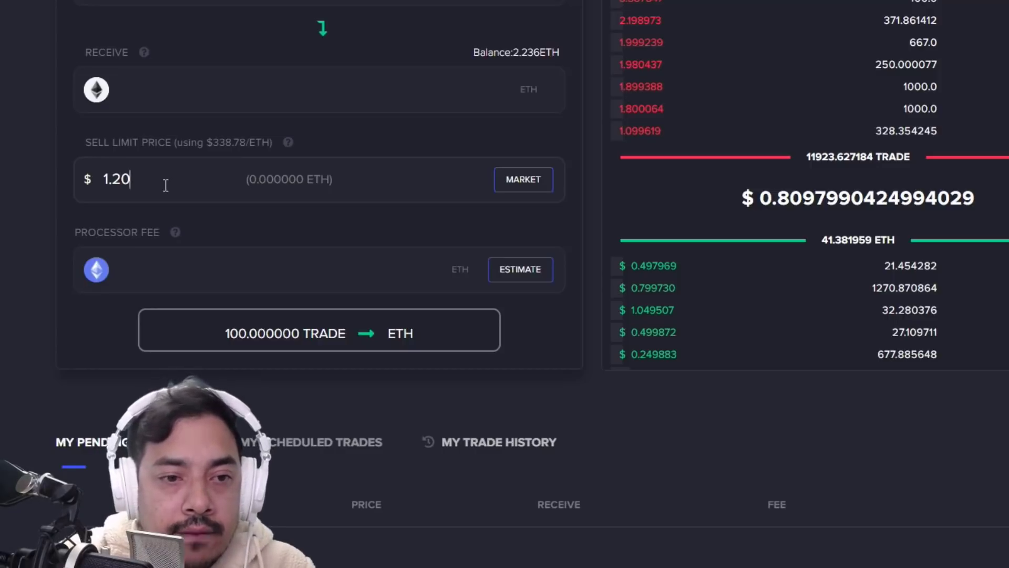
click(189, 106)
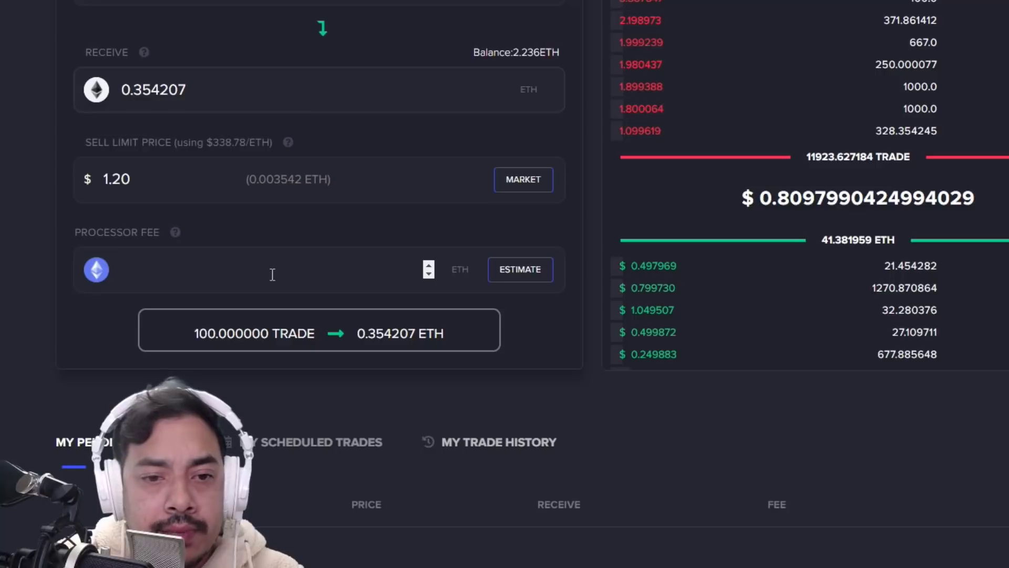
click(521, 275)
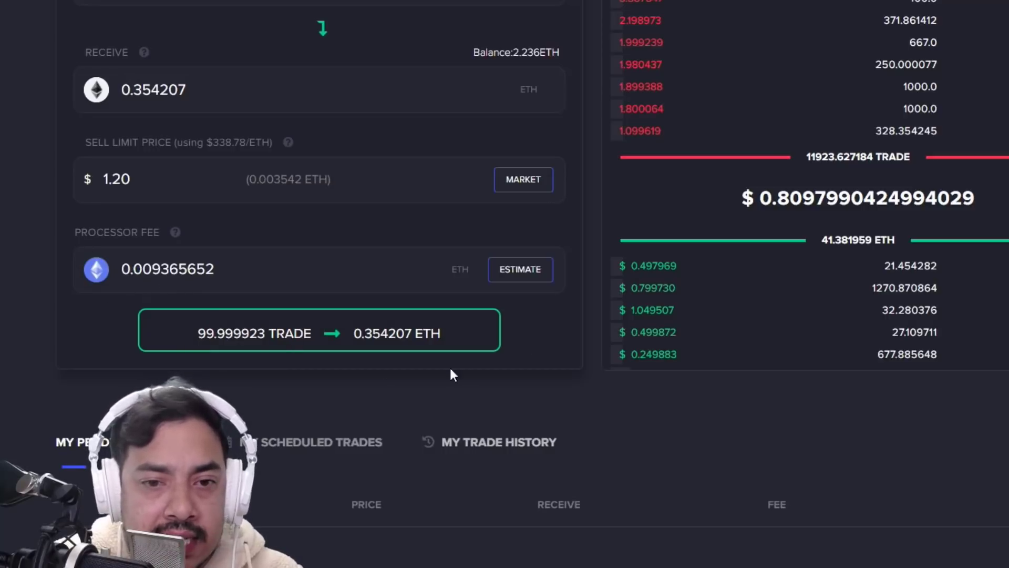
scroll(494, 376, up, 4)
scroll(498, 387, down, 5)
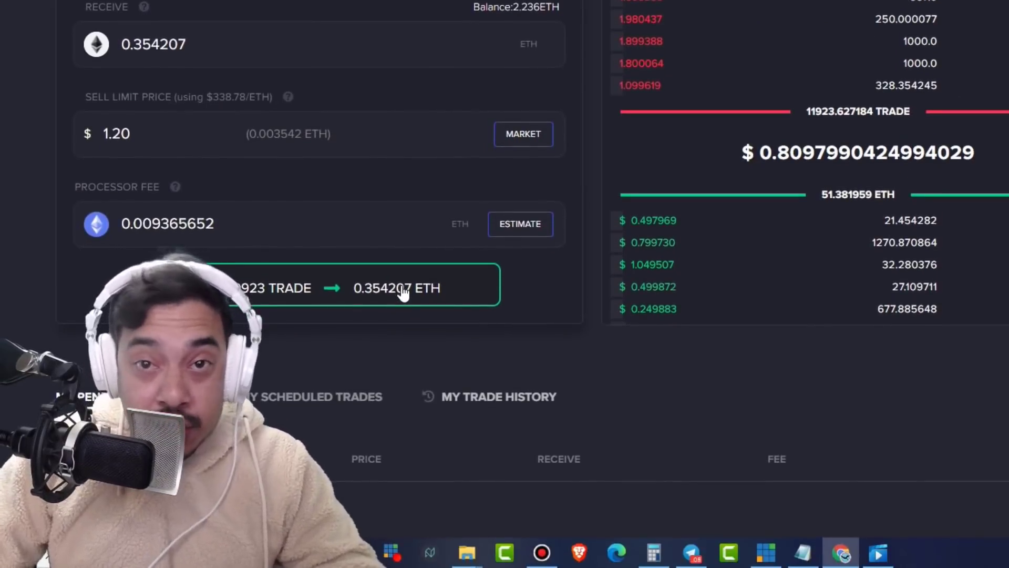
scroll(412, 275, down, 1)
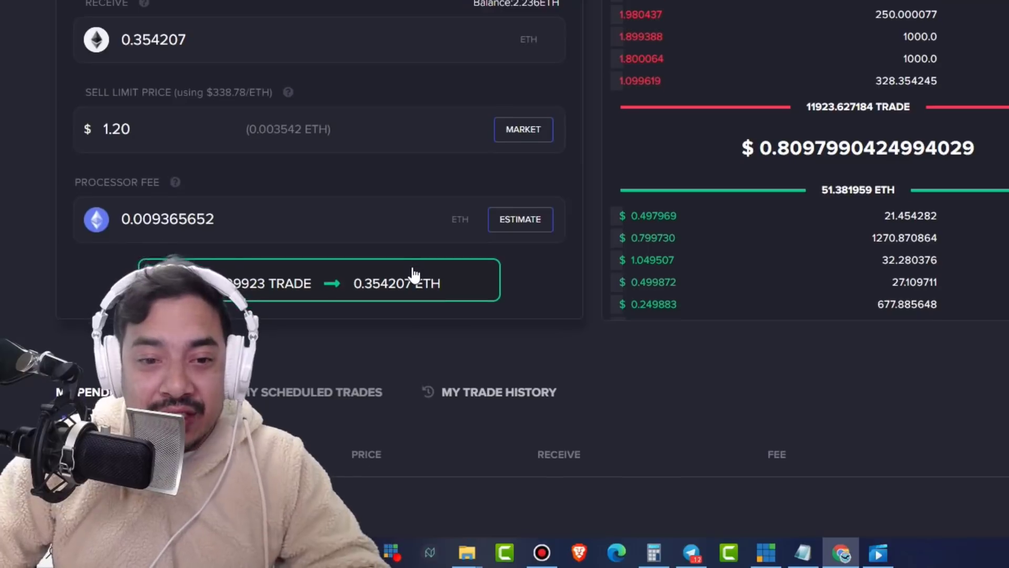
Submit the 99.999923 TRADE sell order, approve it, and confirm TRADE spending in MetaMask.
click(297, 219)
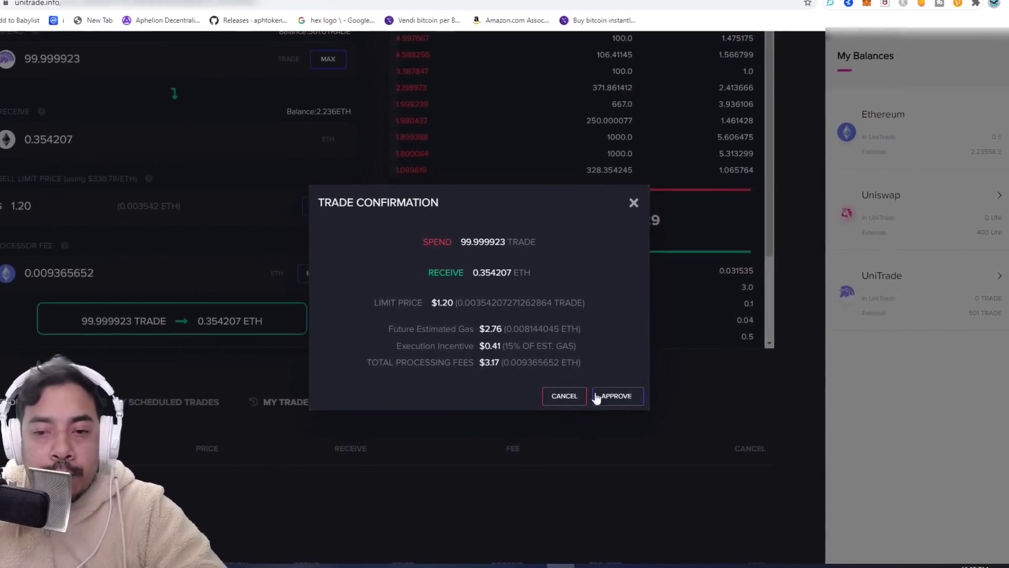
click(598, 398)
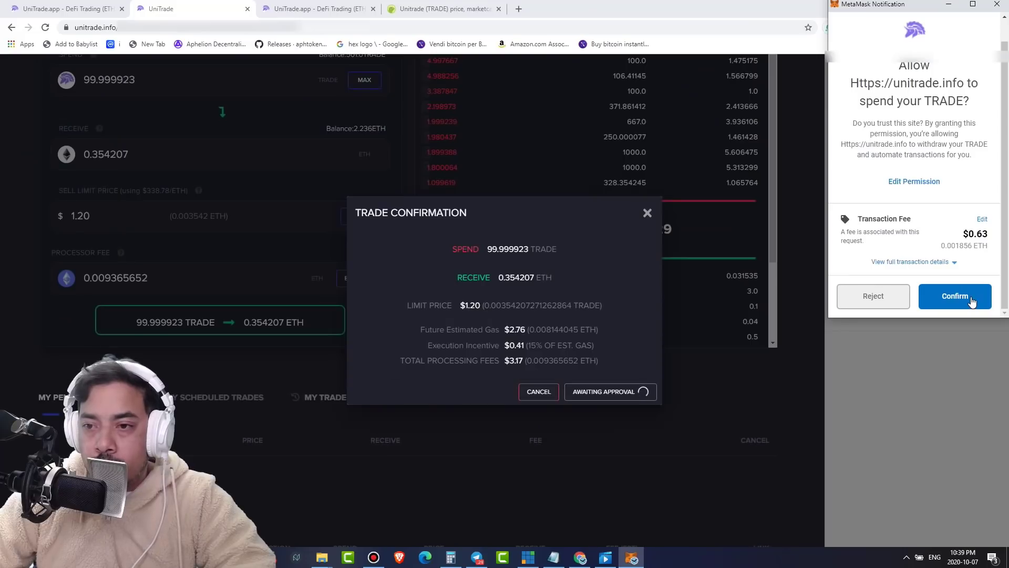
click(970, 299)
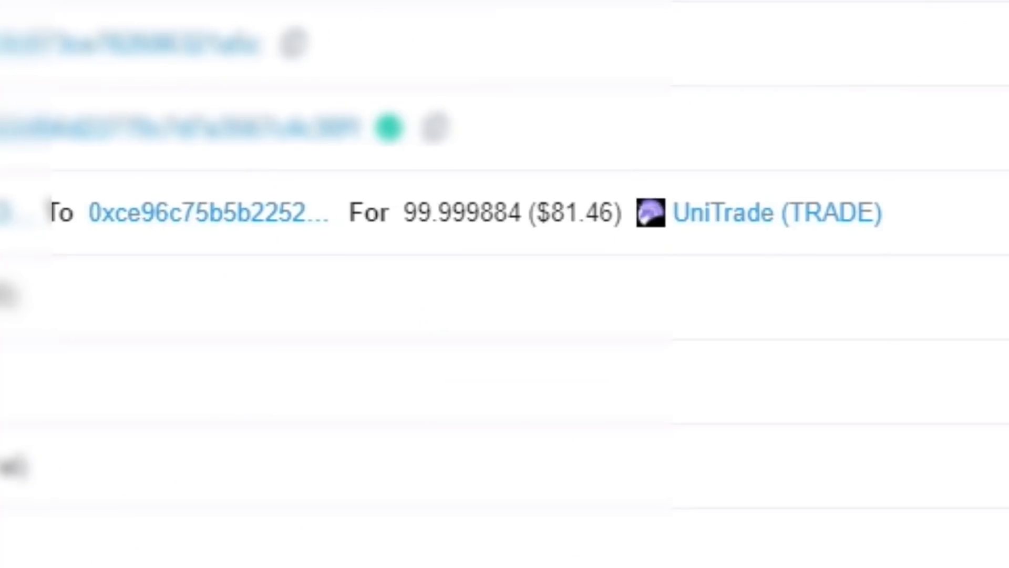
Return from Etherscan to the UniTrade.app browser tab.
click(338, 7)
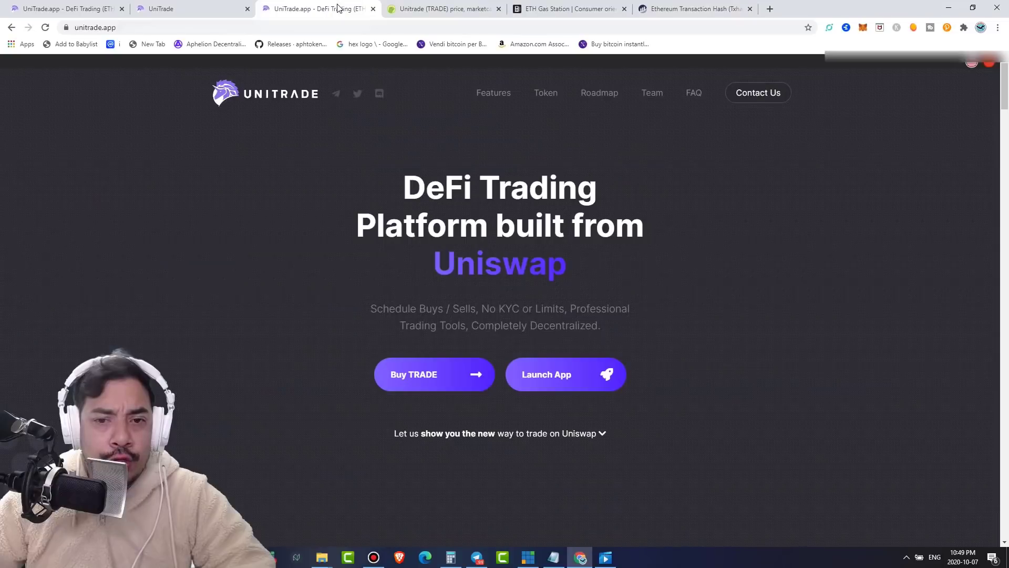
On the UniTrade trading page, check the 99.999884 TRADE balance and find the pending sell order.
click(157, 9)
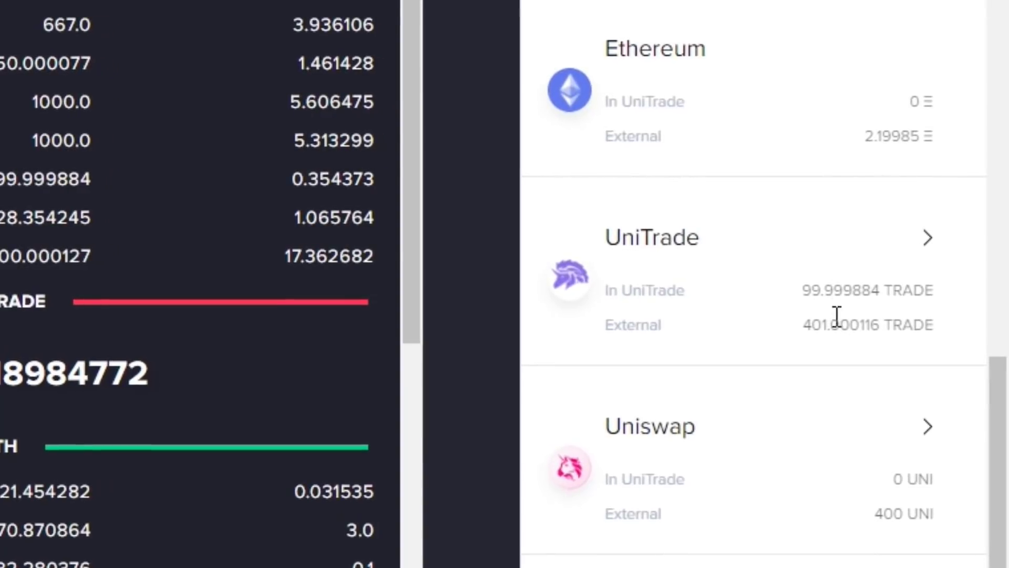
drag(617, 294, 936, 301)
click(564, 344)
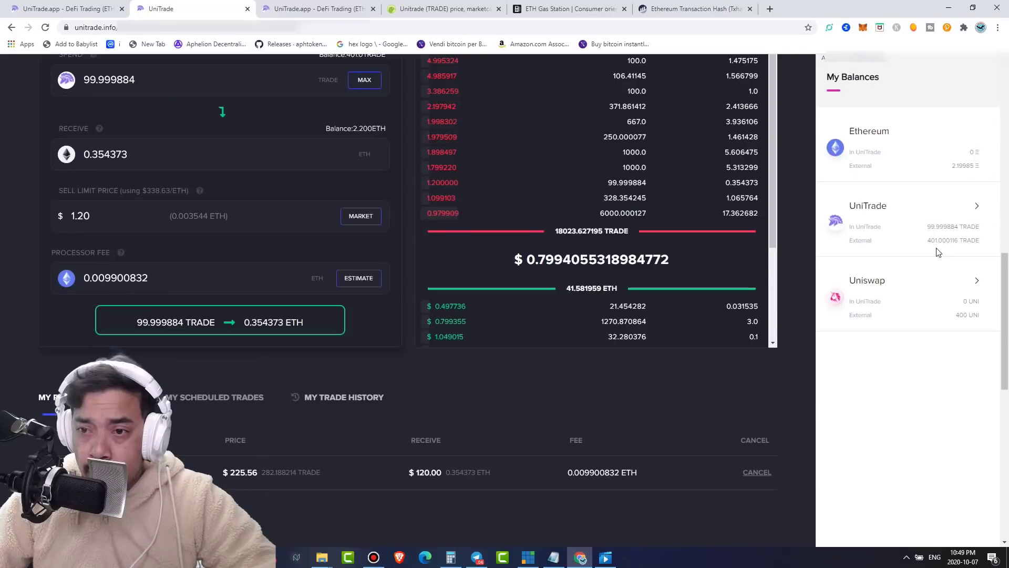
scroll(938, 252, down, 5)
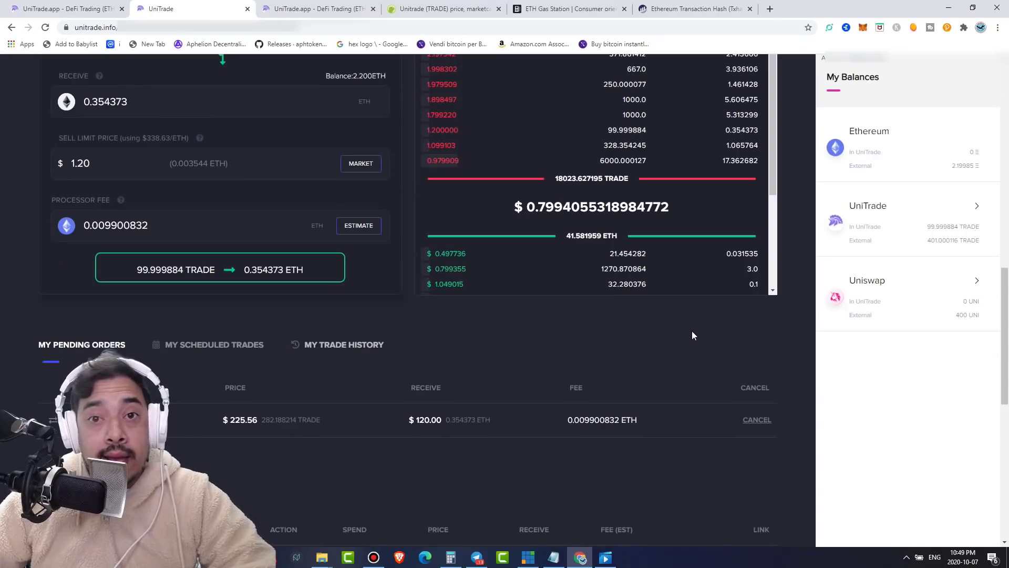
scroll(685, 348, up, 2)
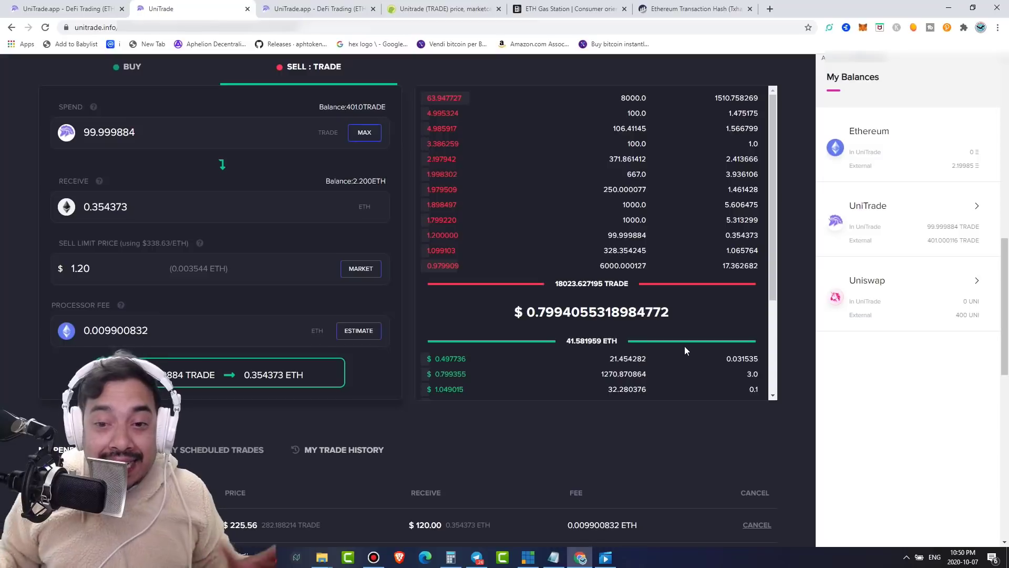
scroll(825, 426, down, 1)
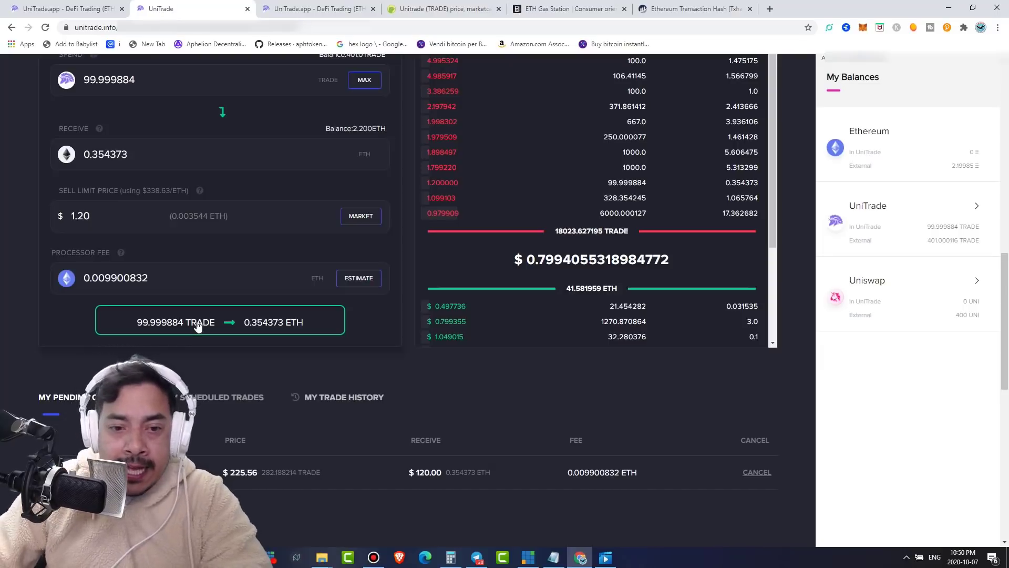
scroll(264, 485, down, 3)
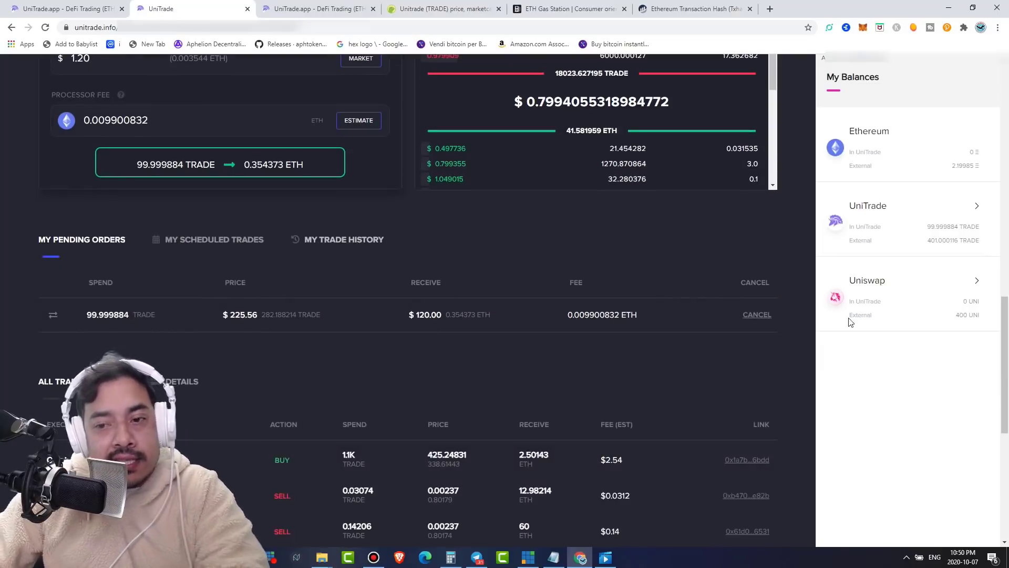